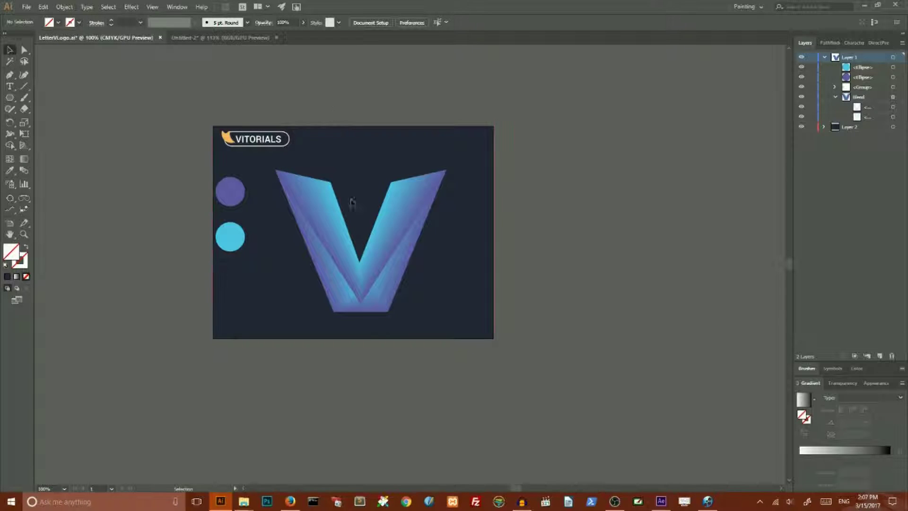
Switch to the Untitled-2 document with the #5F59A5 purple and #52C2E4 cyan swatches
key("ctrl+Tab")
left_click(27, 7)
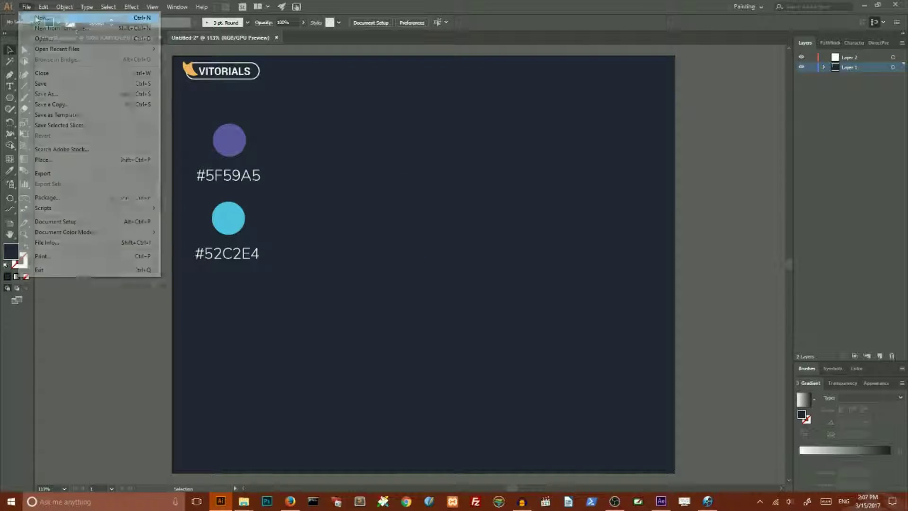
left_click(29, 14)
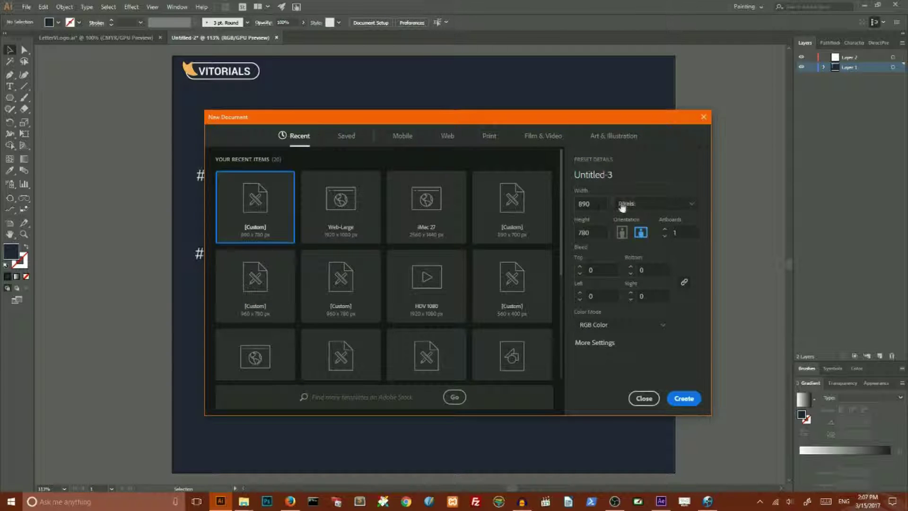
left_click(628, 204)
left_click(627, 206)
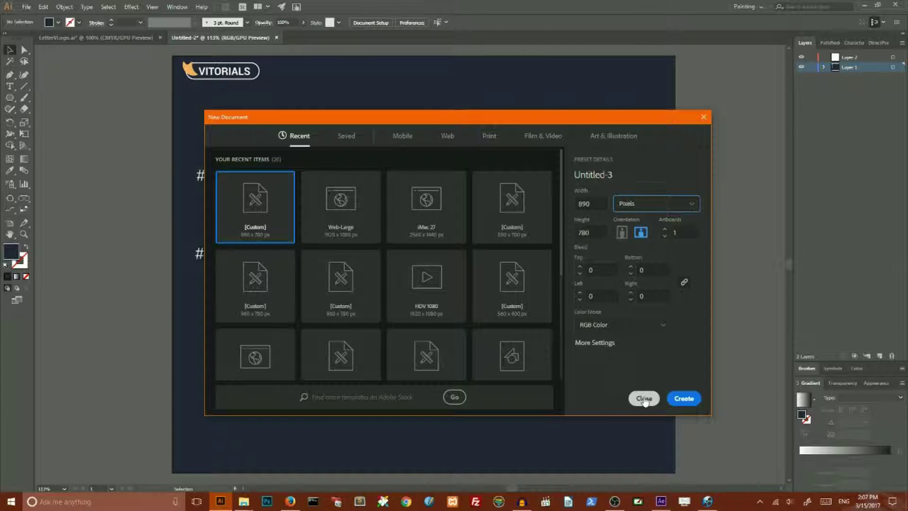
left_click(645, 399)
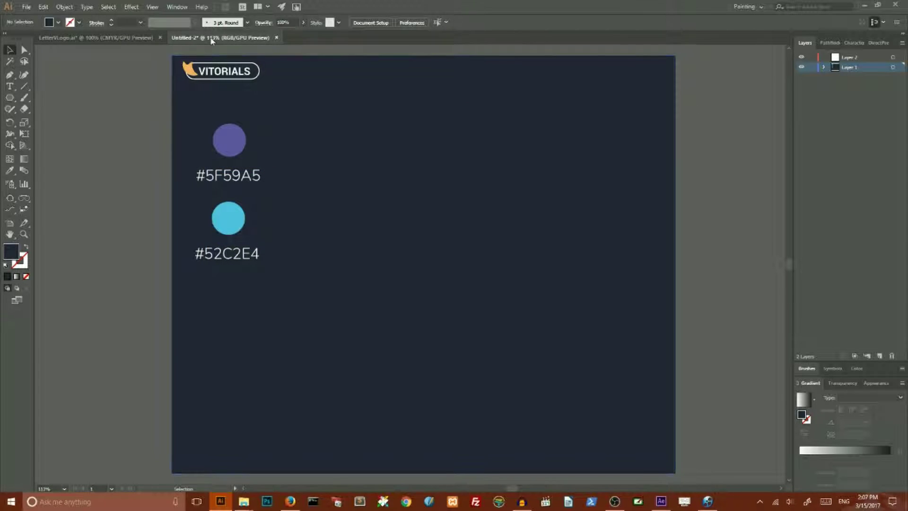
Draw a five-sided polygon with a 250 px radius on the swatch artboard
left_click(10, 98)
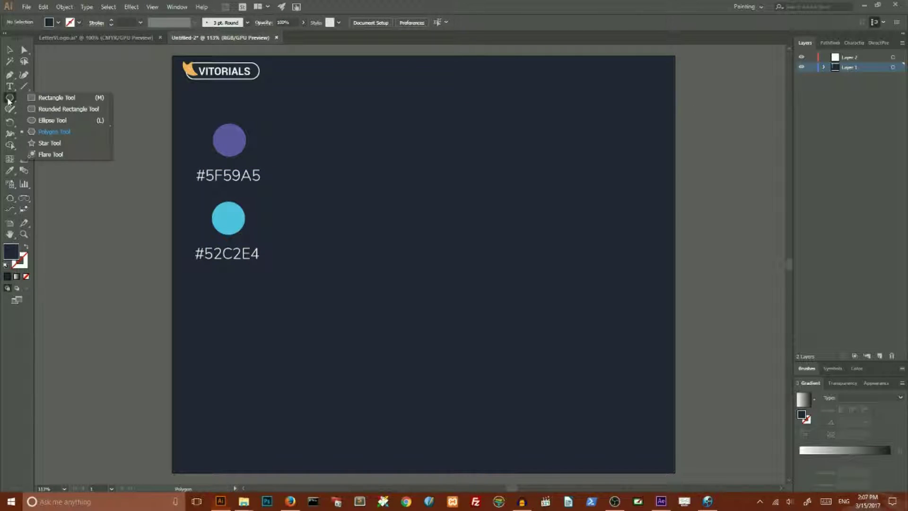
left_click(51, 121)
left_click(428, 238)
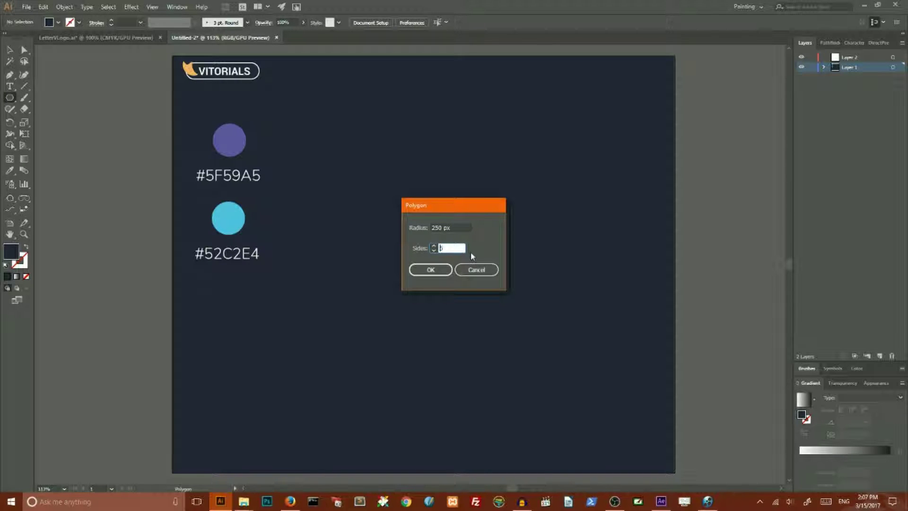
left_click(455, 227)
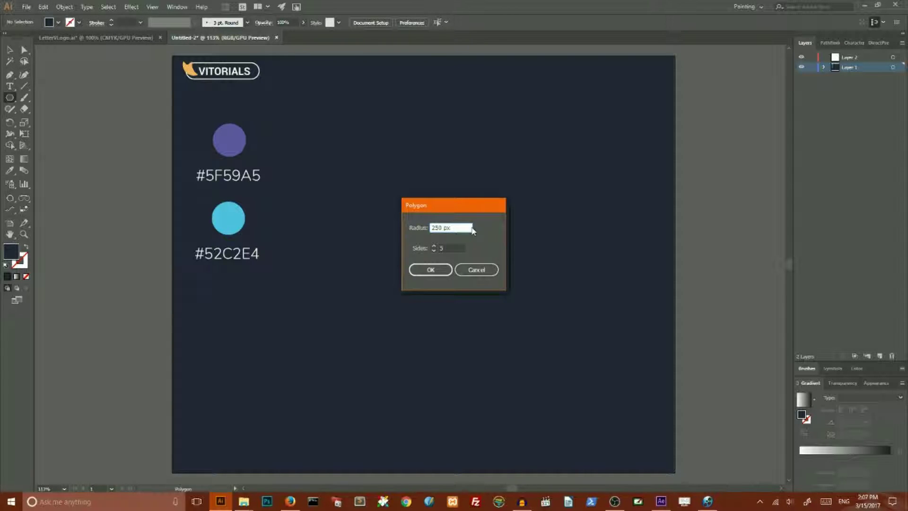
left_click(430, 270)
left_click(431, 271)
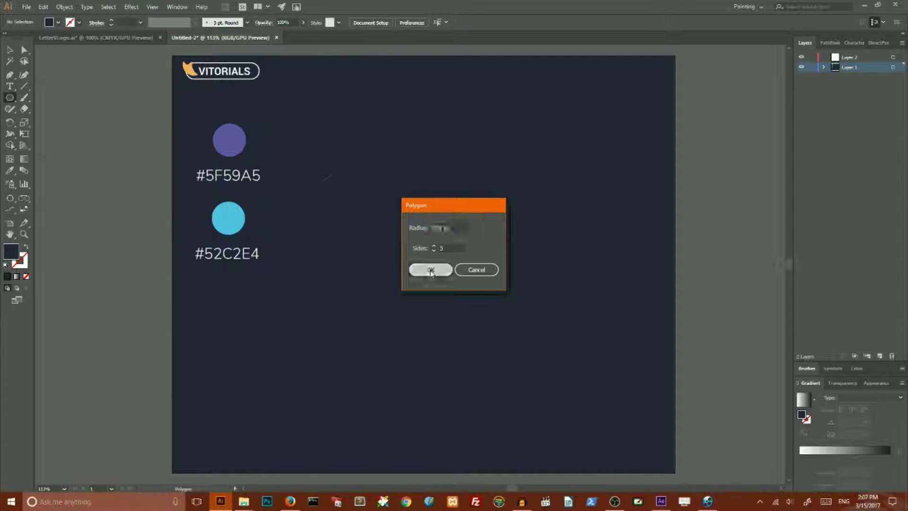
Move the pentagon lower and make it a #5F59A5 purple outline with no fill
left_click(10, 50)
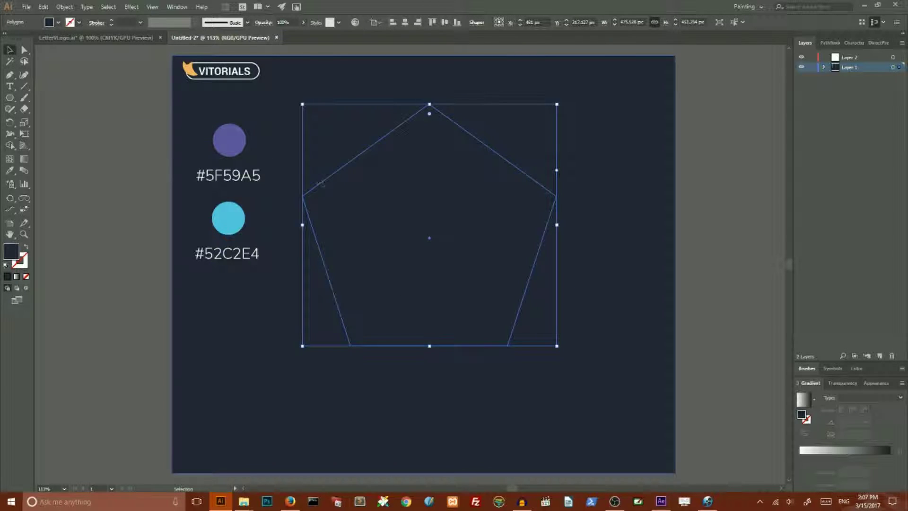
left_click_drag(338, 178, 314, 232)
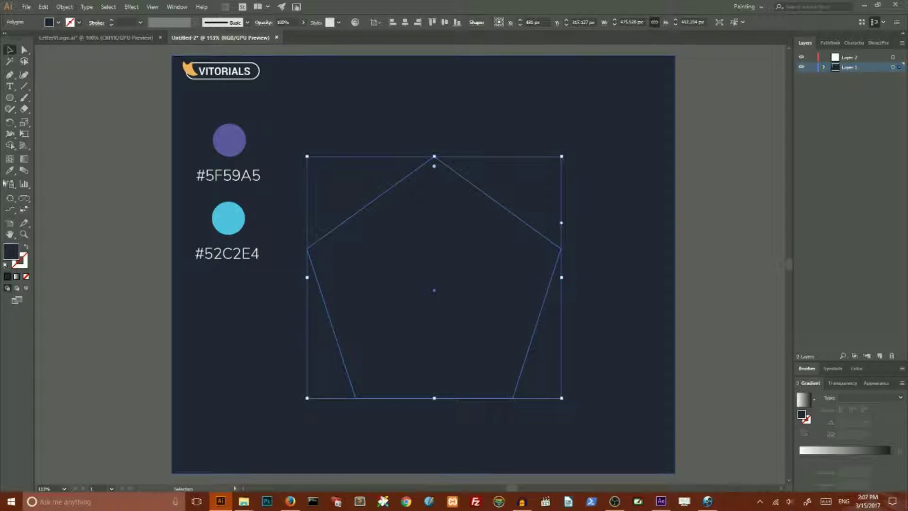
key("i")
left_click(227, 139)
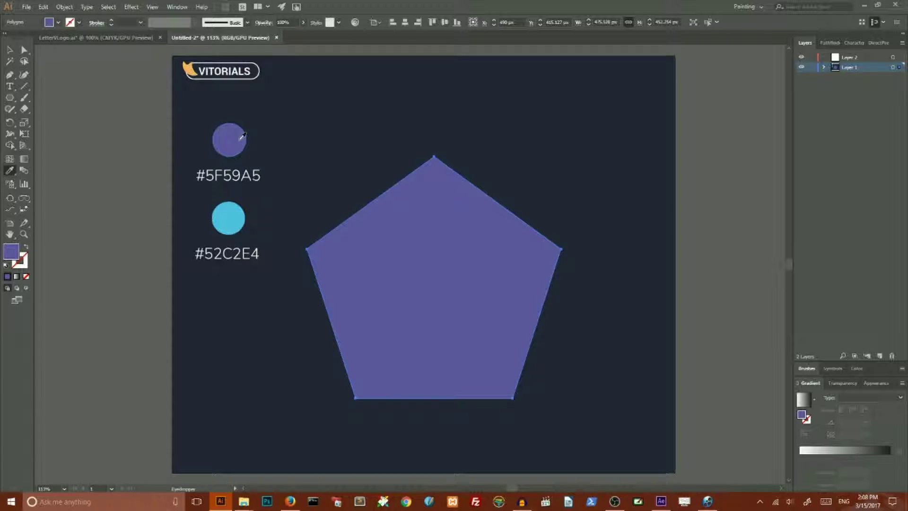
left_click(23, 248)
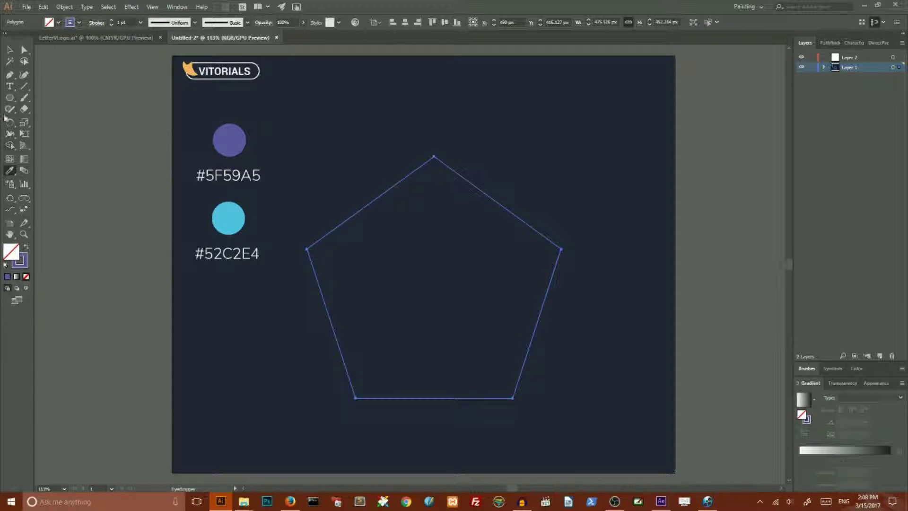
left_click(21, 51)
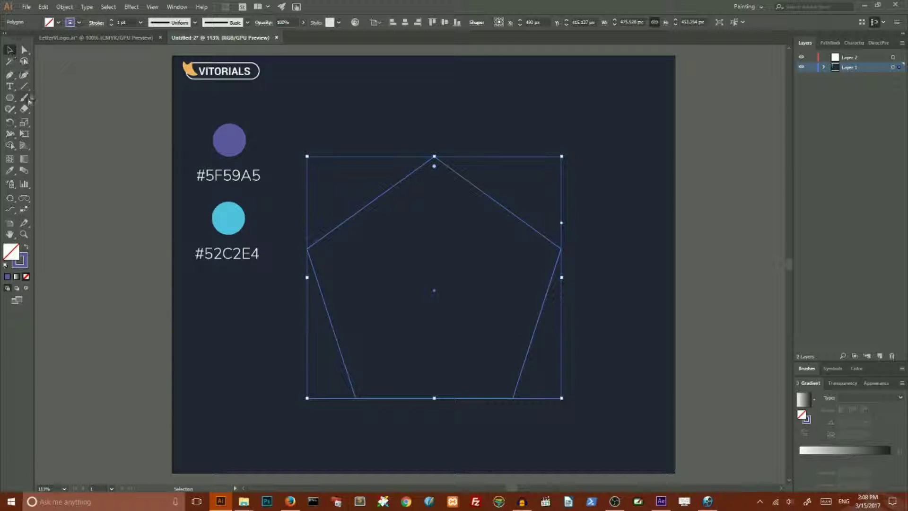
Add a smaller scaled copy with a #52C2E4 cyan outline, then select both pentagons
double_click(23, 124)
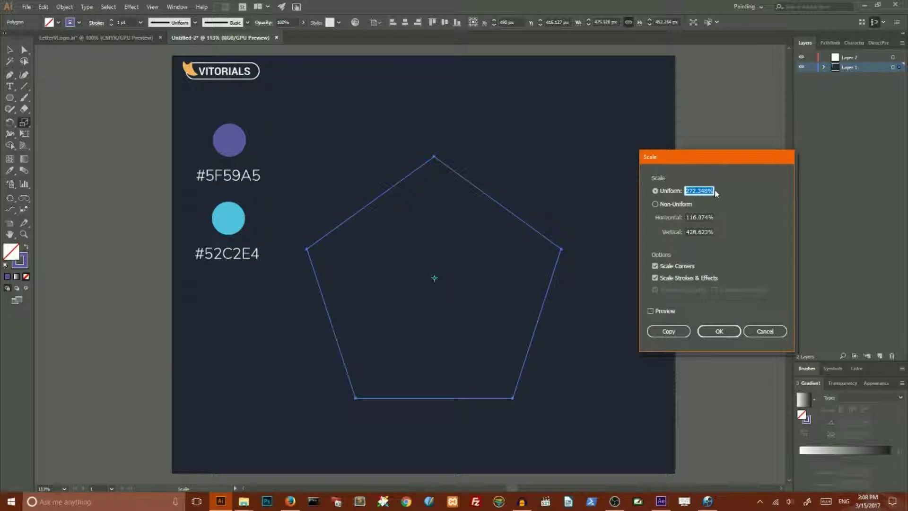
type("1")
type("00")
left_click(668, 331)
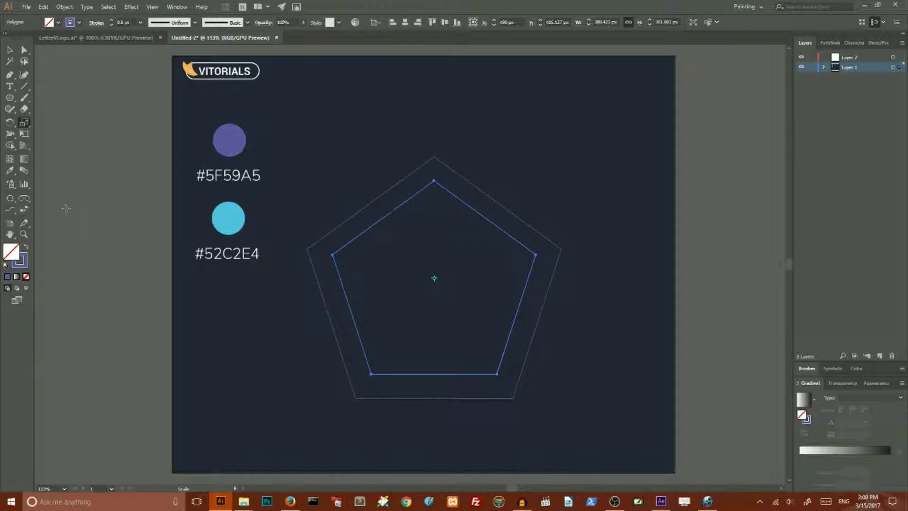
left_click(10, 175)
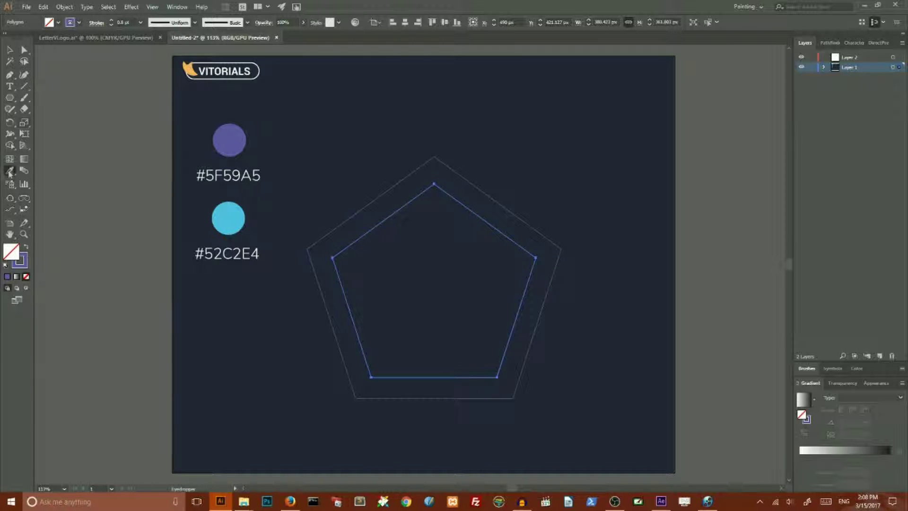
left_click(234, 210)
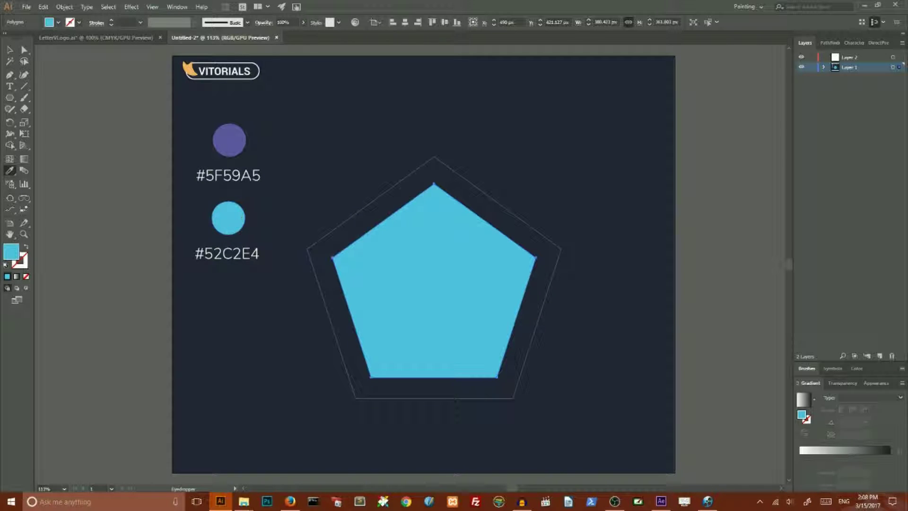
key("slash")
key("ctrl+a")
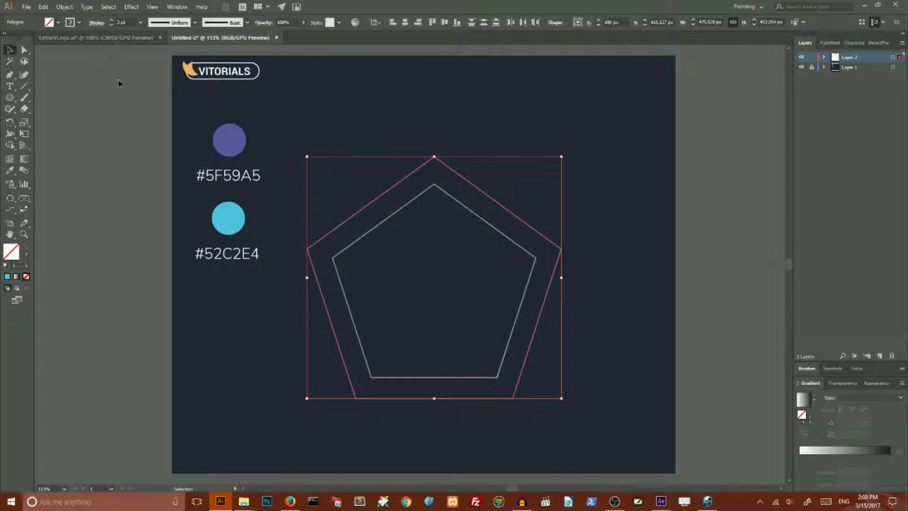
Set the blend options to Specified Distance spacing for the two selected pentagons
left_click(143, 155)
left_click(458, 313)
left_click(64, 7)
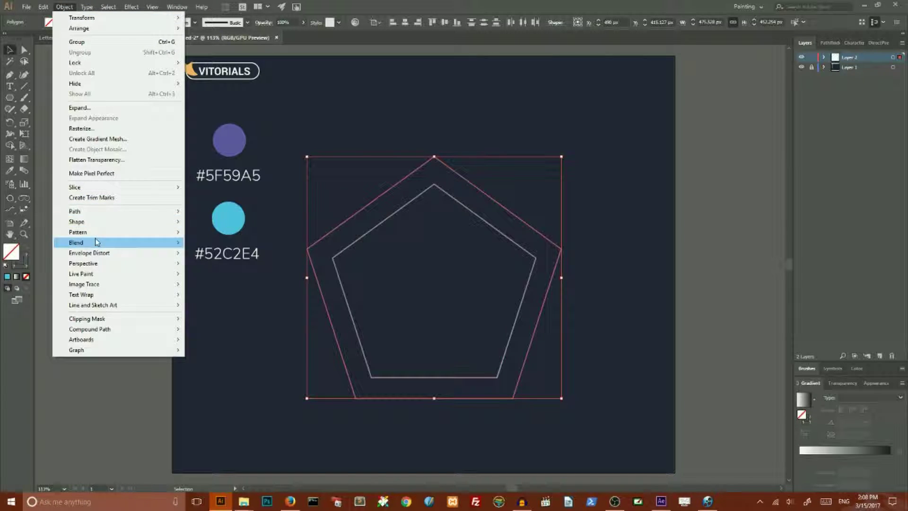
left_click(234, 266)
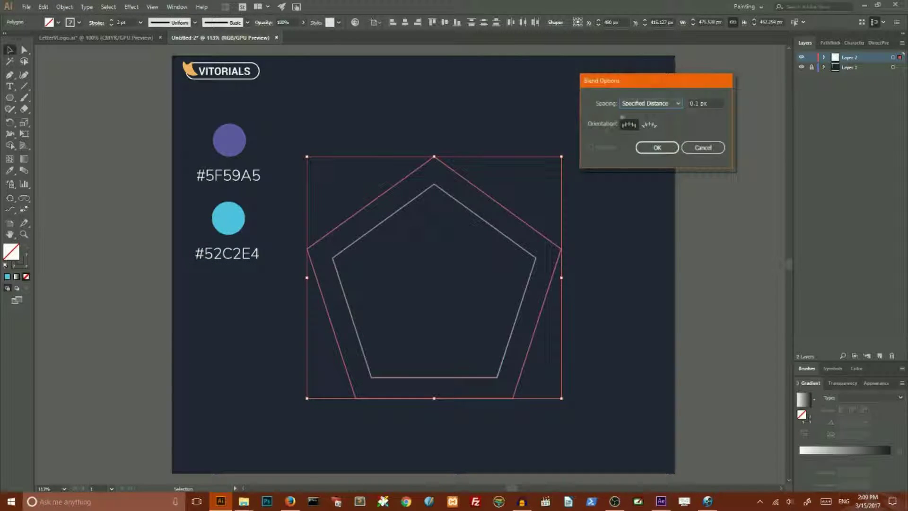
left_click(650, 103)
left_click(644, 136)
left_click(699, 103)
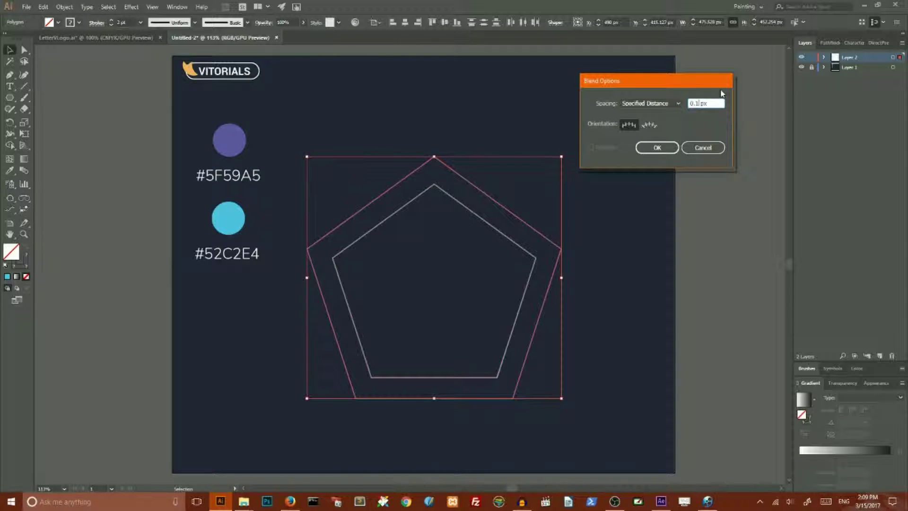
left_click(657, 149)
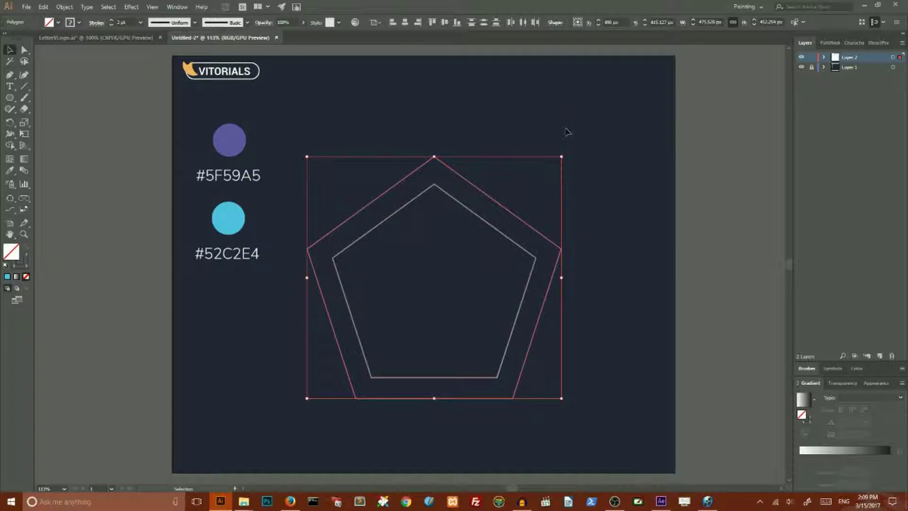
Blend the two pentagons into a thick frame shading from purple to cyan
key("a")
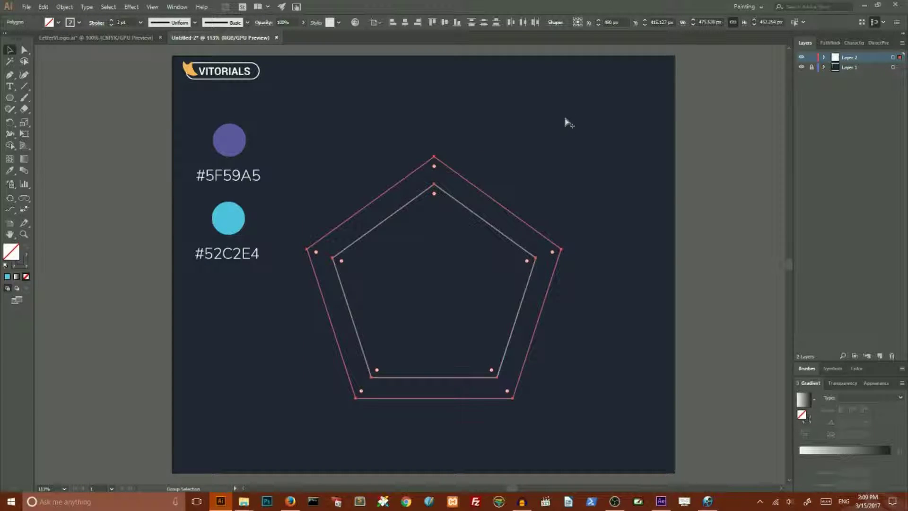
key("ctrl+alt+b")
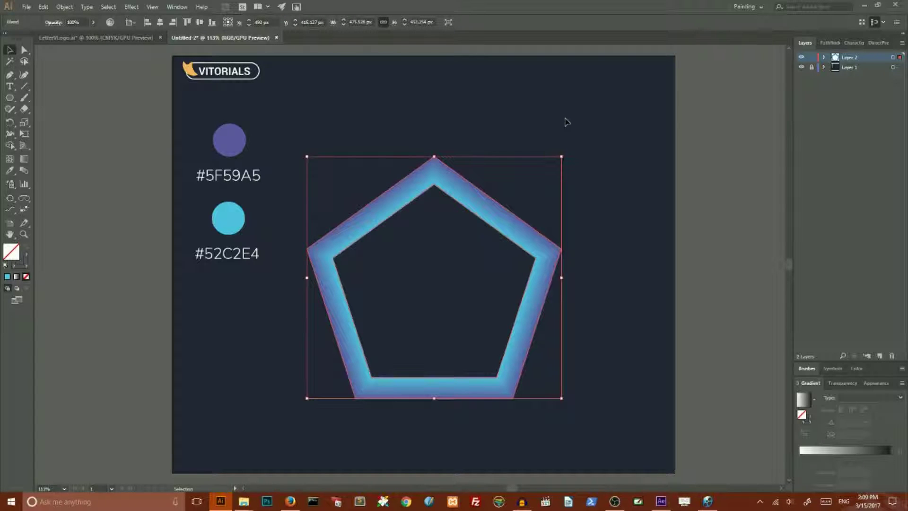
left_click(64, 7)
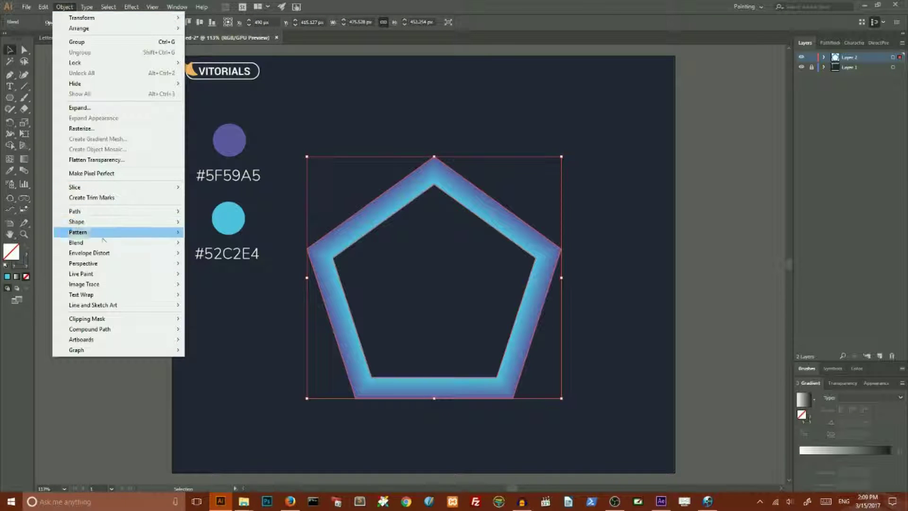
mouse_move(77, 242)
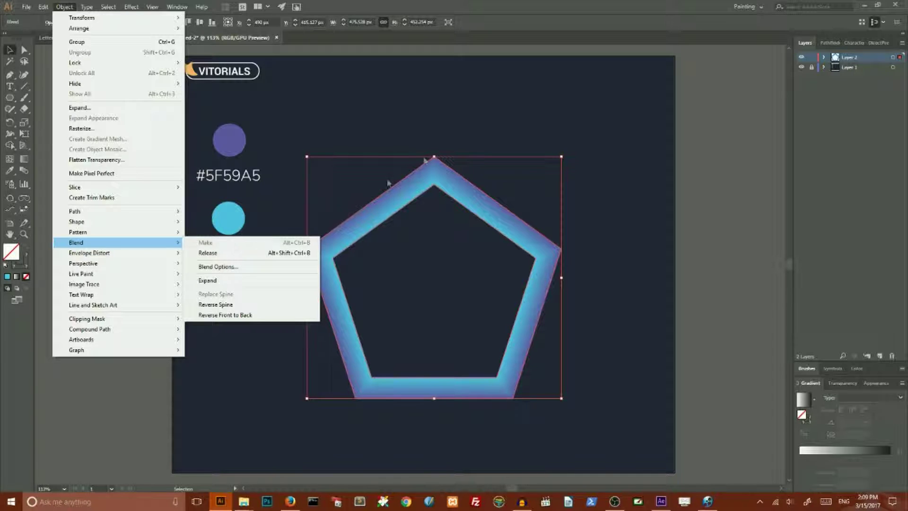
left_click(388, 181)
left_click(445, 178)
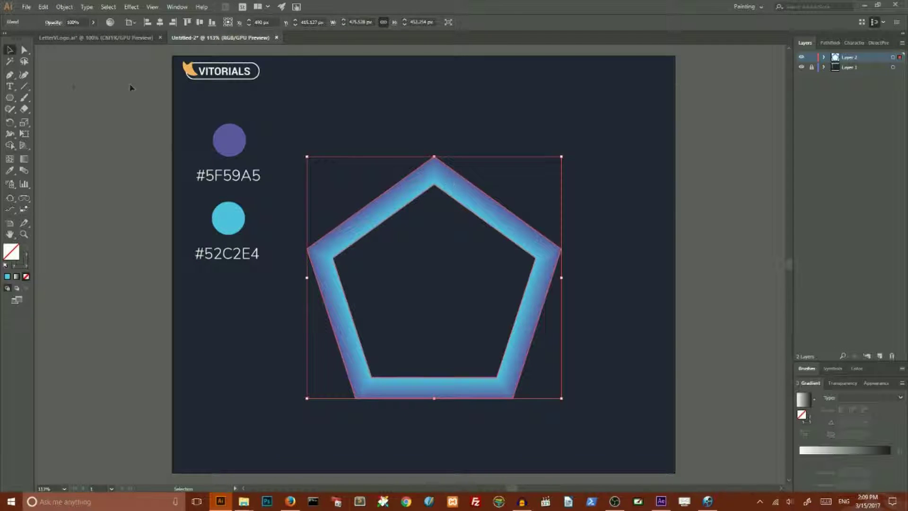
key("a")
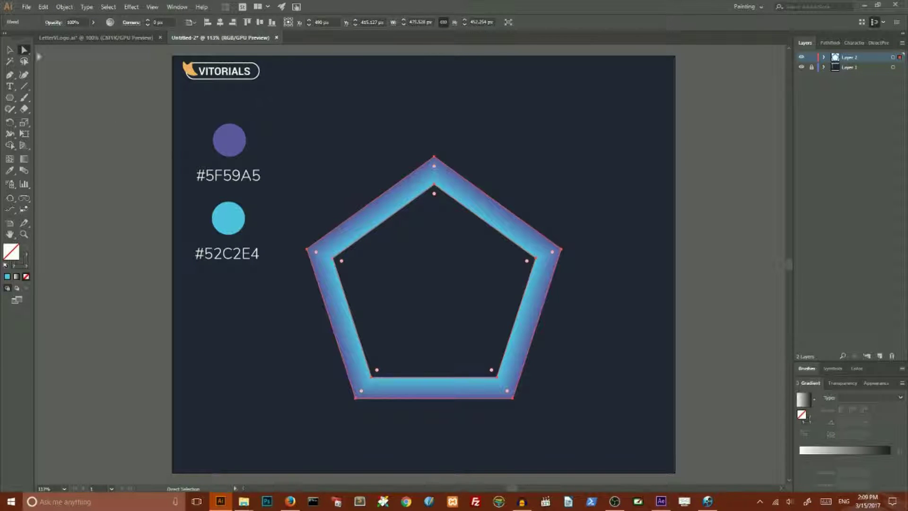
Drag the blend's top anchor down near the bottom edge, then select both inner bottom anchors
left_click(24, 51)
left_click(434, 157)
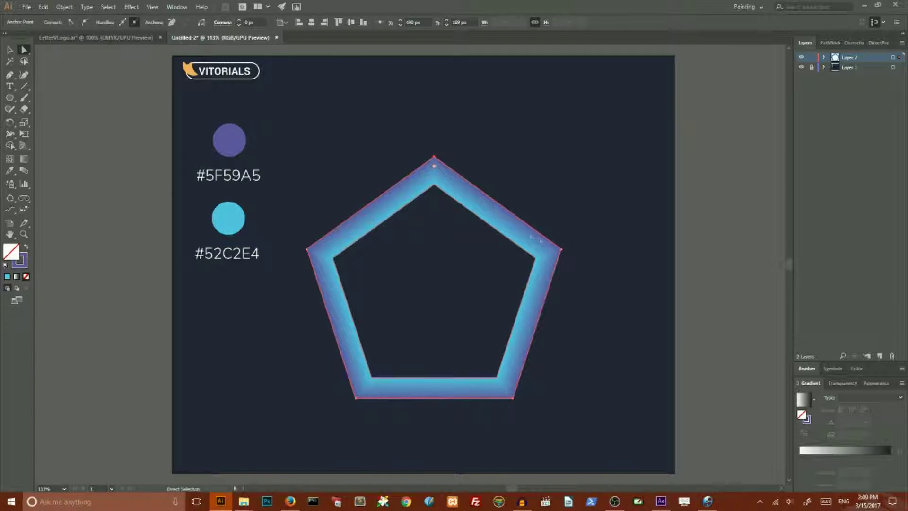
mouse_move(436, 161)
left_mouse_down()
mouse_move(454, 306)
mouse_move(437, 381)
left_mouse_up()
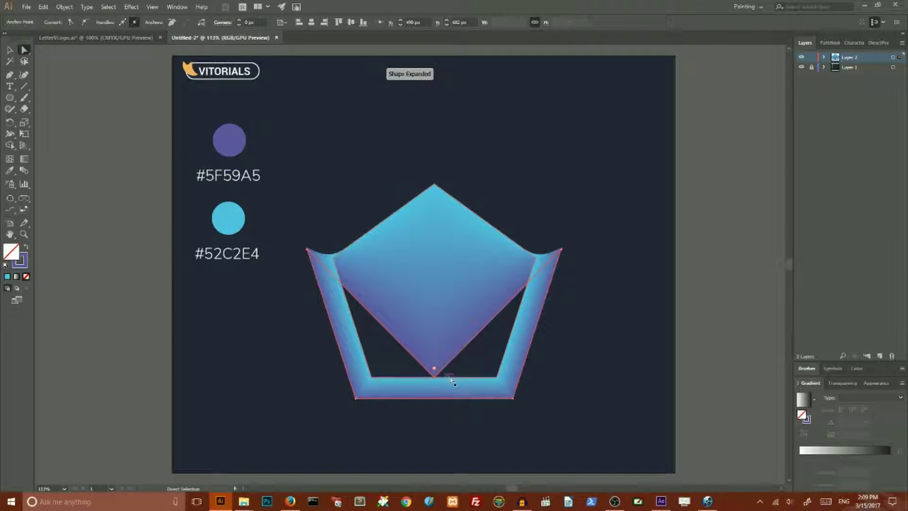
left_click(374, 380)
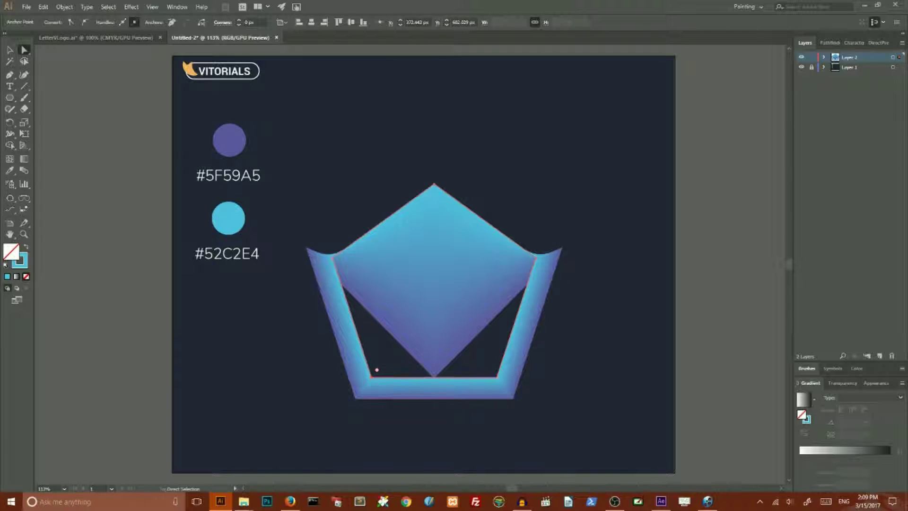
left_click(496, 383, "shift")
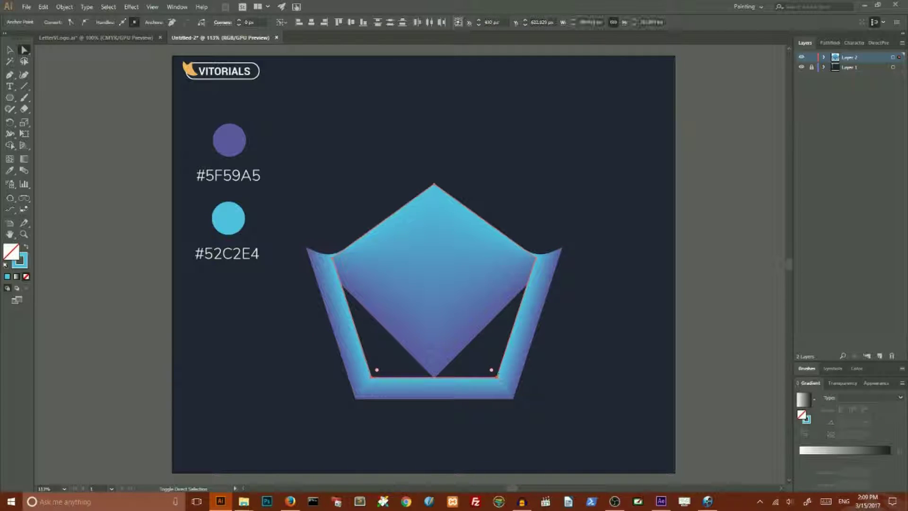
Scale the two selected inner bottom anchors inward until they meet at the centre
left_click(23, 124)
left_click(42, 123)
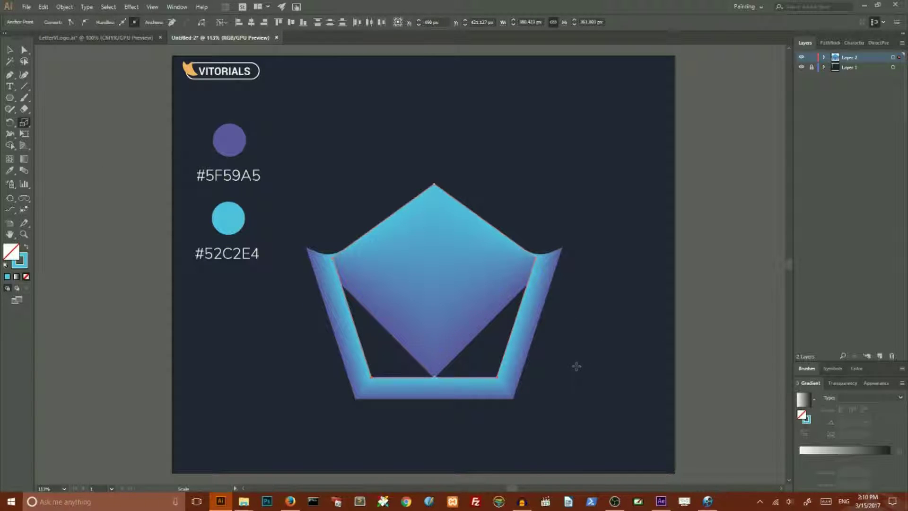
left_click_drag(650, 360, 434, 333)
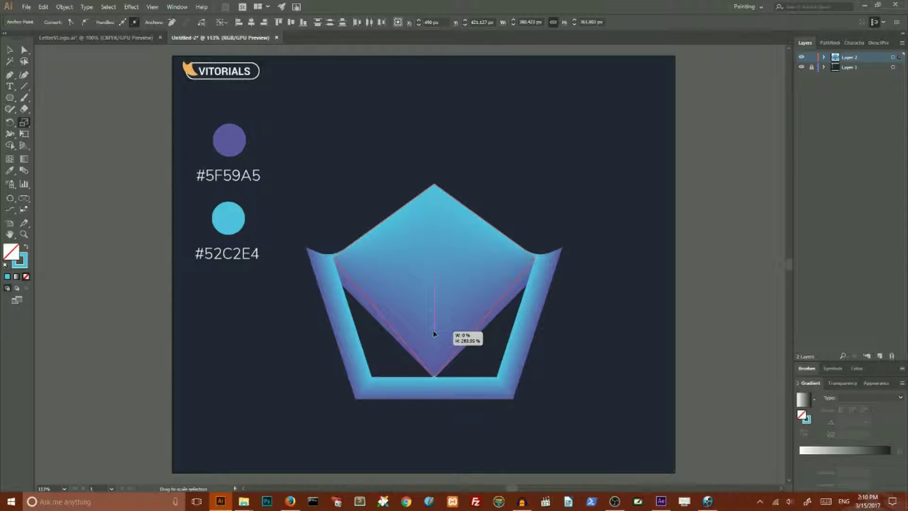
left_click_drag(434, 334, 434, 333)
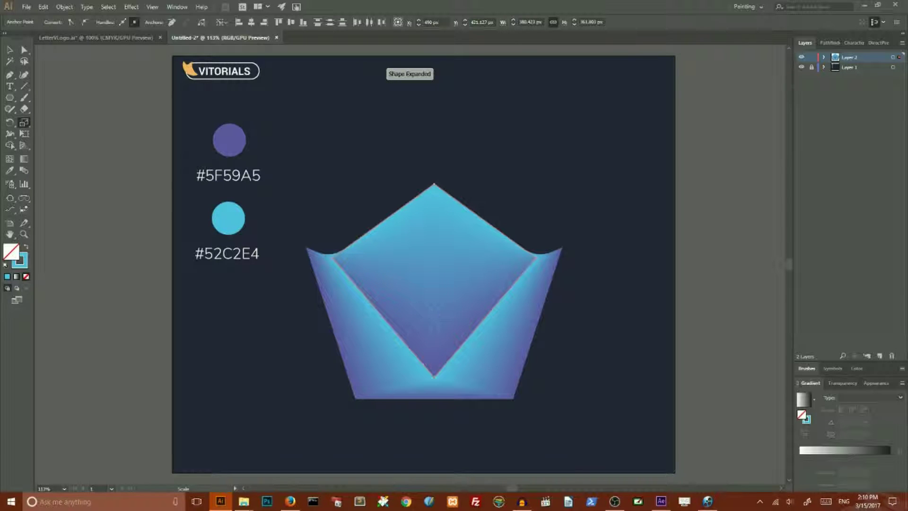
Drag the blend's inner top apex straight down into the bottom-centre notch
left_click(23, 51)
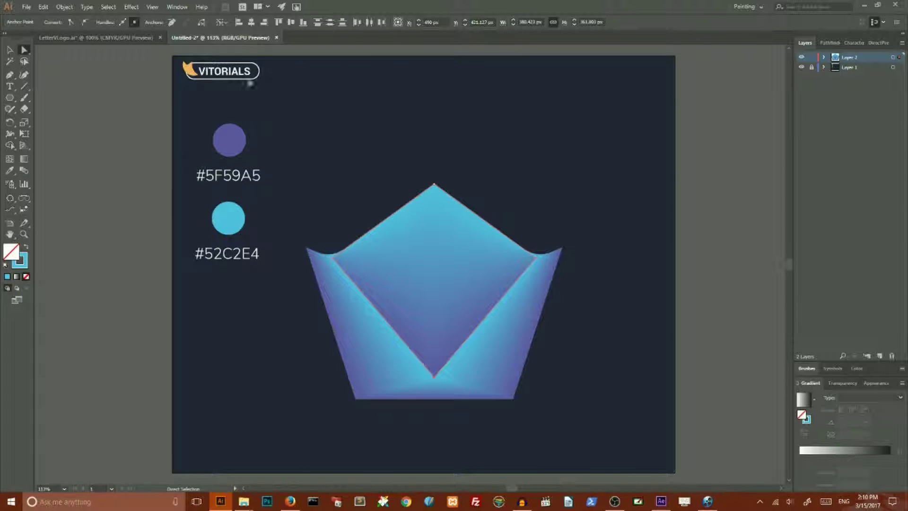
left_click(435, 186)
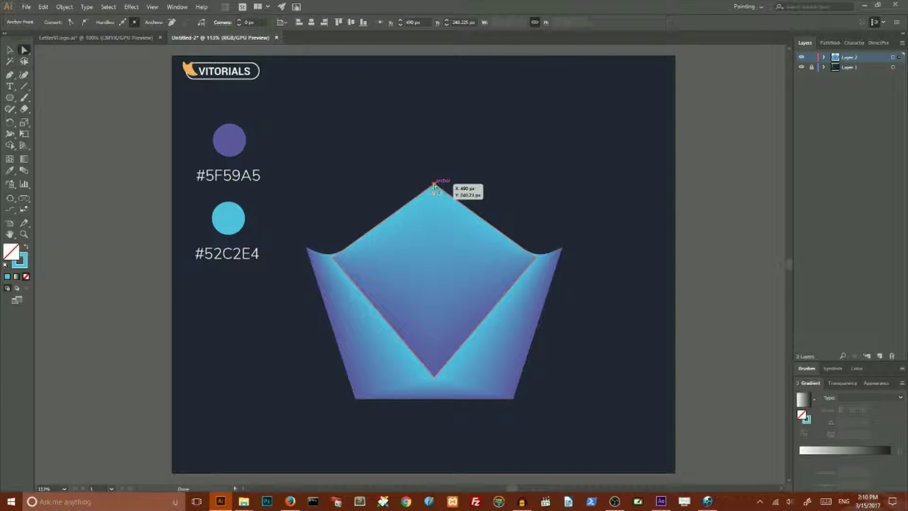
left_click_drag(435, 186, 435, 347)
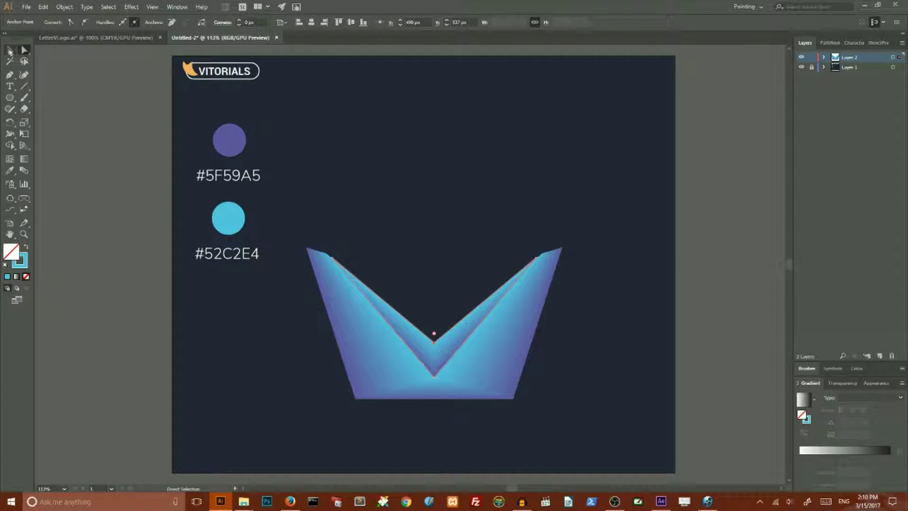
key("v")
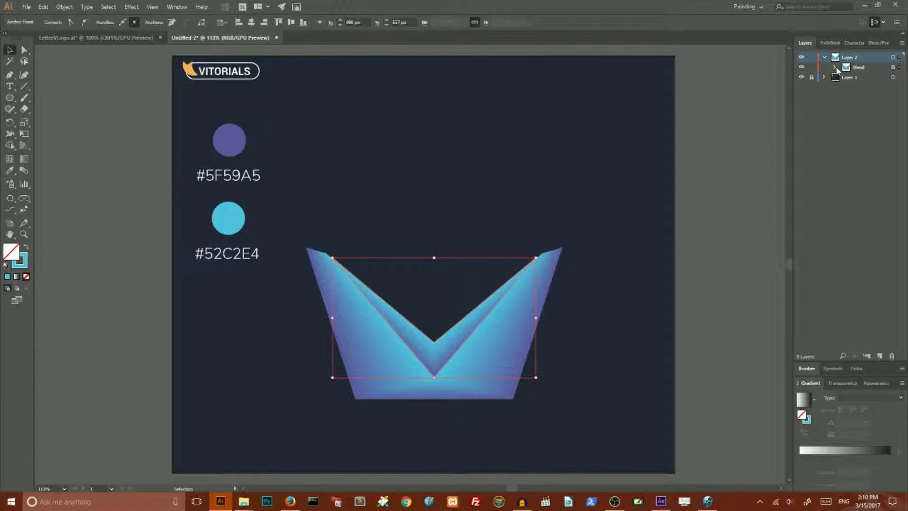
Swap the order of the blend's two pentagon paths in Layers, then reselect the blend
left_click(835, 67)
left_click(895, 87)
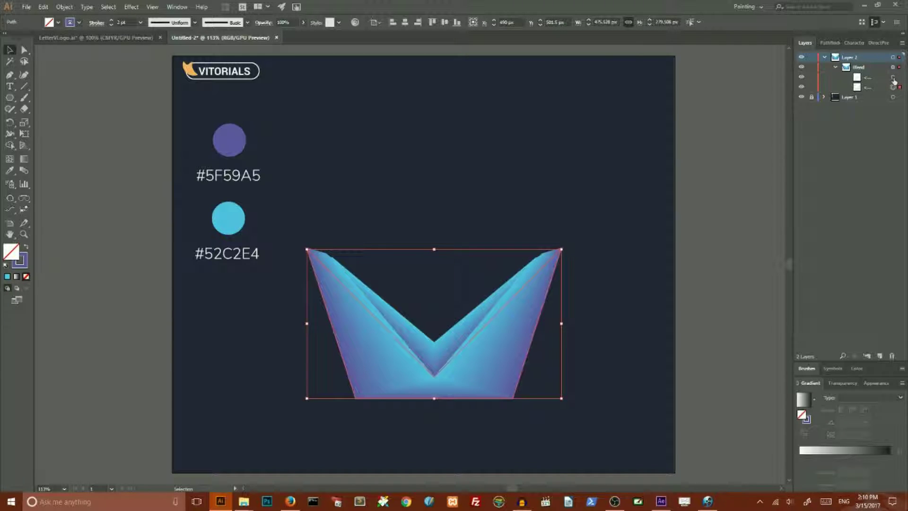
left_click(893, 76, "shift")
left_click_drag(871, 88, 868, 70)
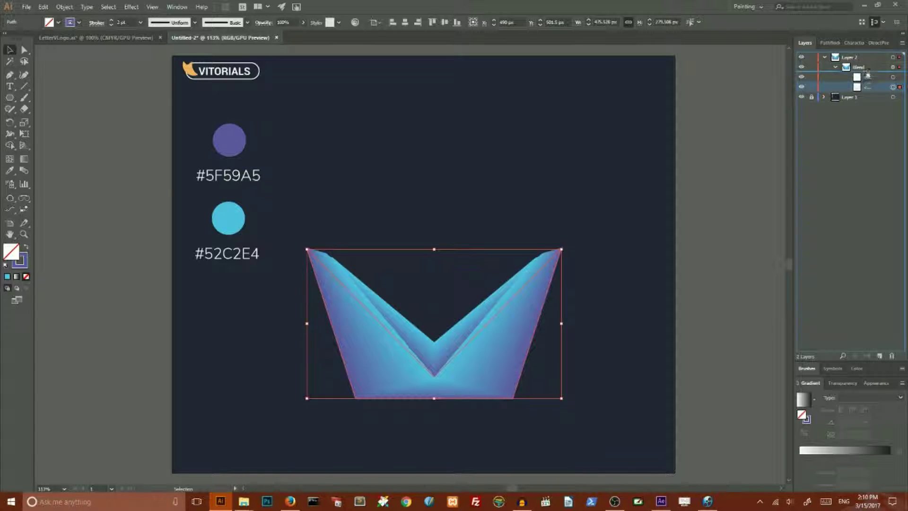
left_click_drag(869, 85, 867, 75)
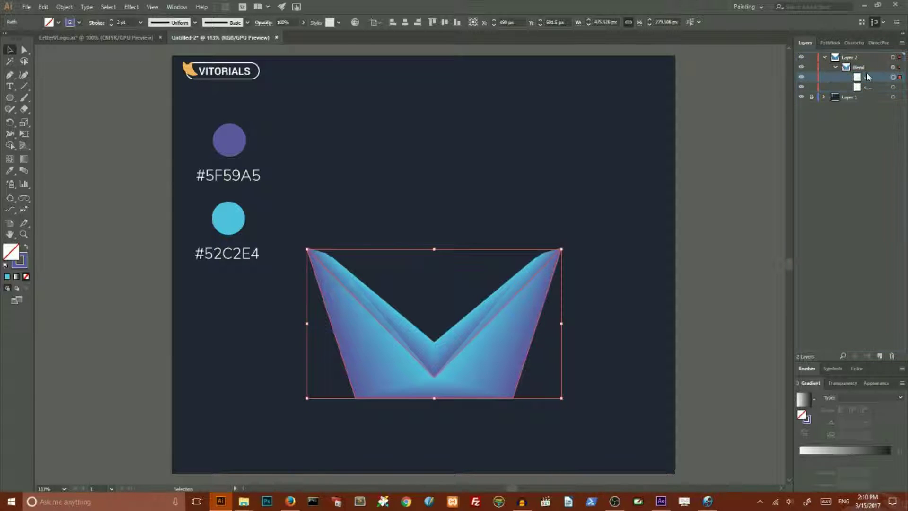
left_click(533, 149)
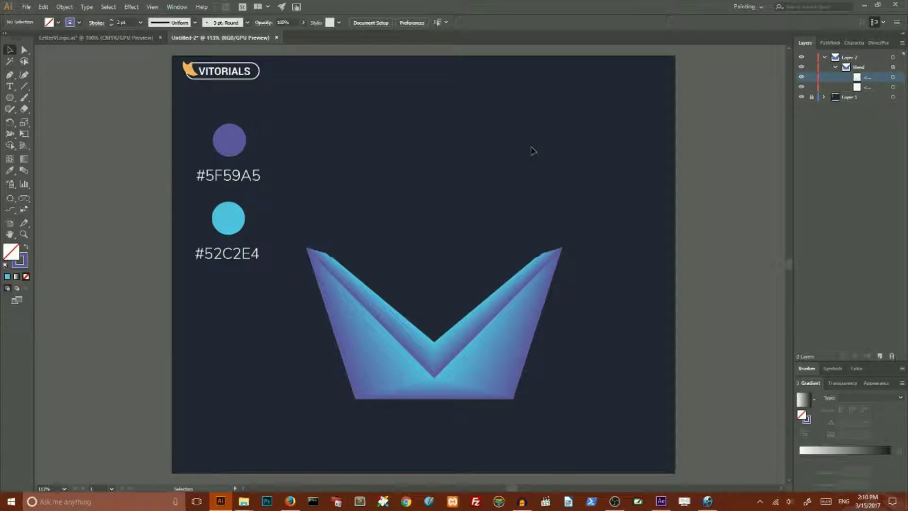
left_click(513, 327)
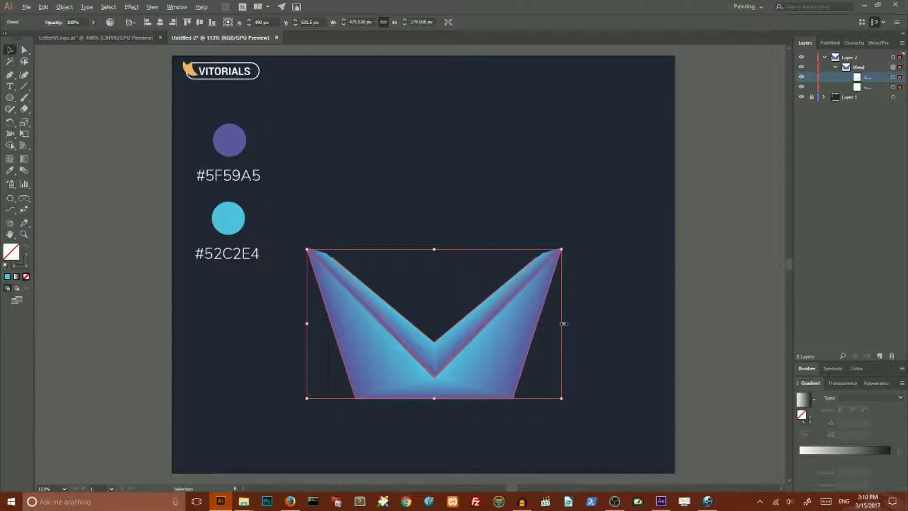
Narrow the V blend to about 212 px wide, then scale it up across the artboard
left_click_drag(564, 323, 492, 314)
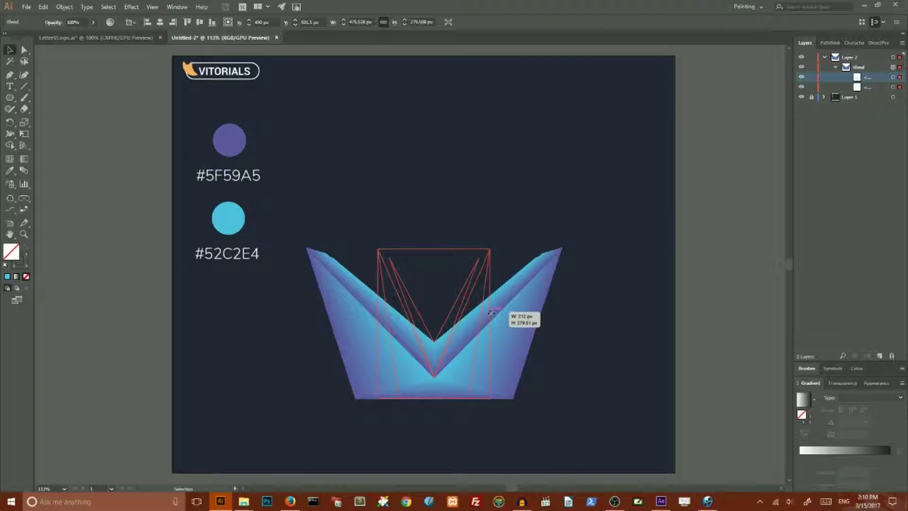
left_click_drag(491, 315, 490, 312)
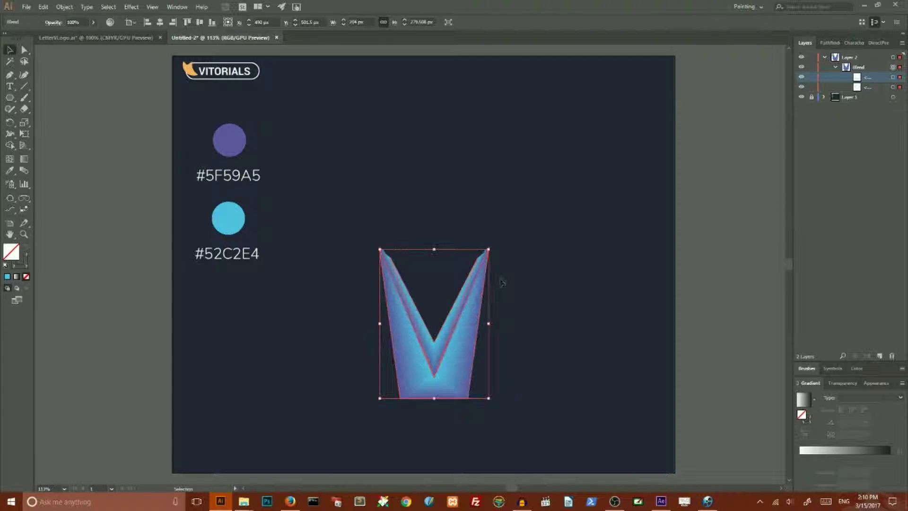
left_click_drag(488, 251, 540, 206)
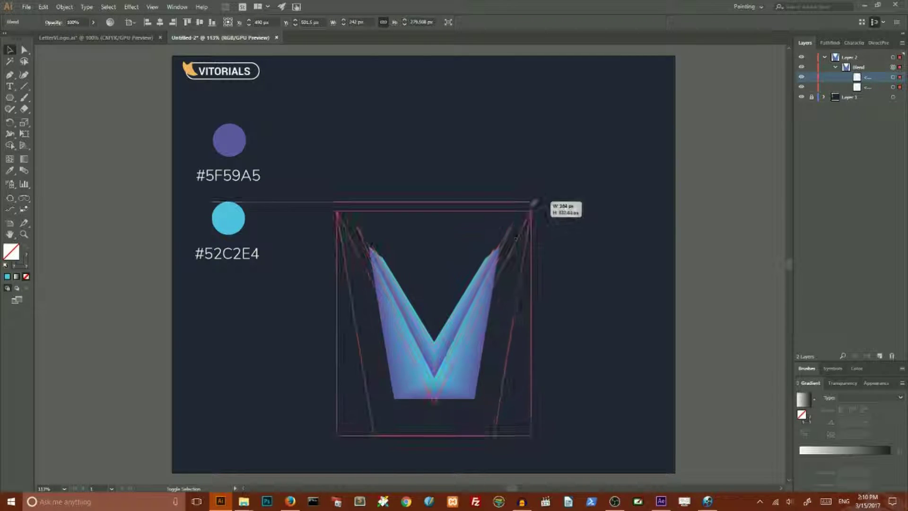
left_click_drag(536, 324, 518, 291)
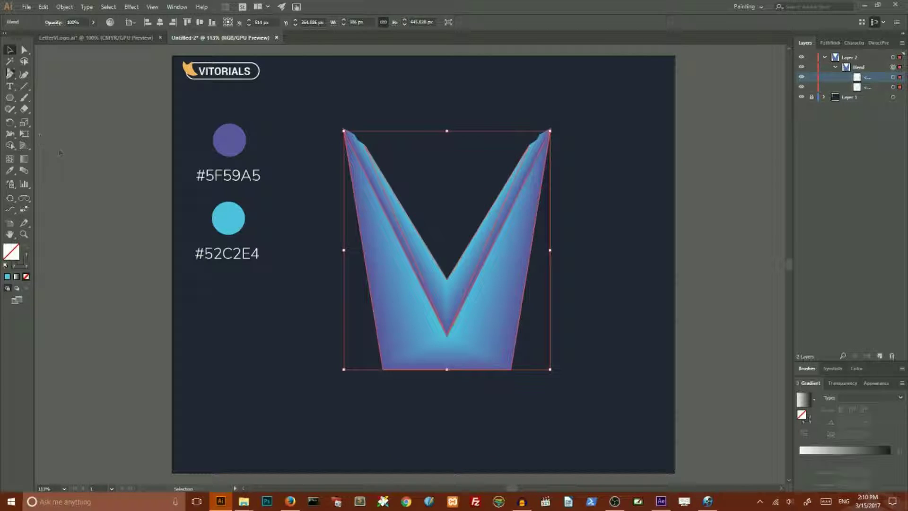
left_click(23, 49)
Select both bottom corner anchor points of the tall gradient V for point editing
left_click(351, 360)
left_click(389, 362)
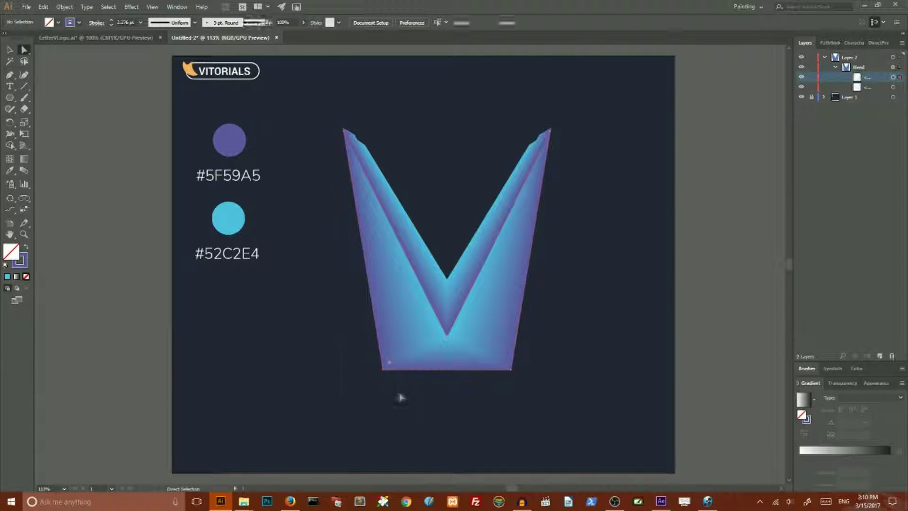
left_click(504, 363, "shift")
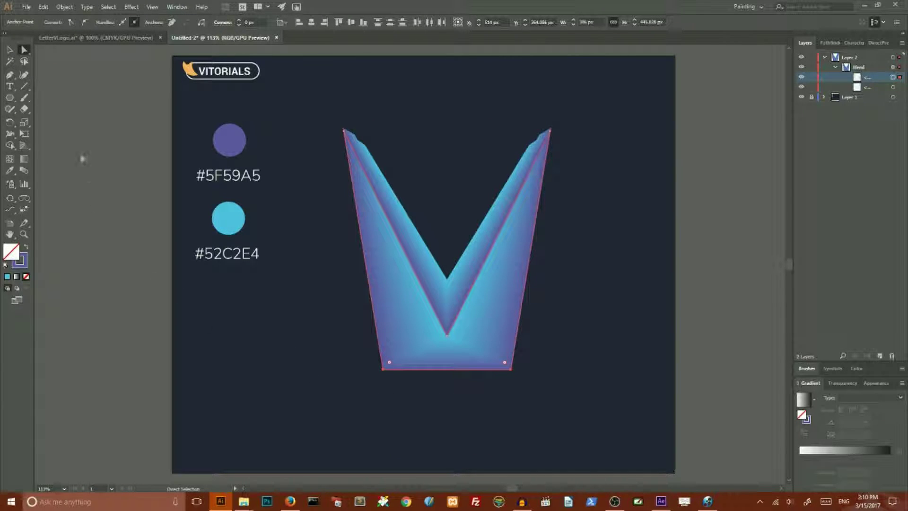